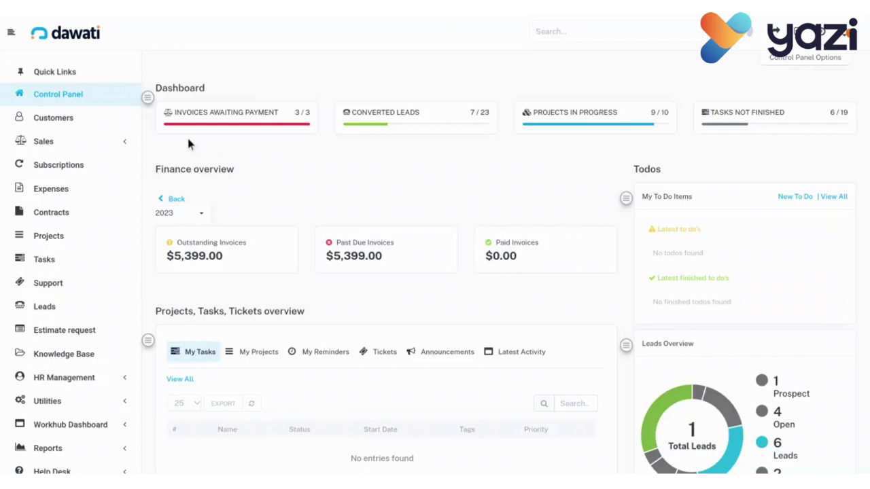
Go to the Customers list and start a new customer.
click(76, 121)
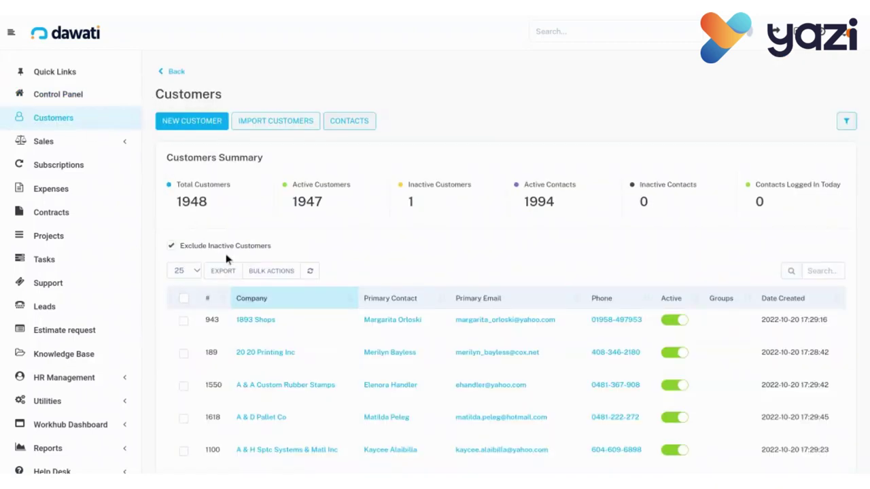
click(183, 129)
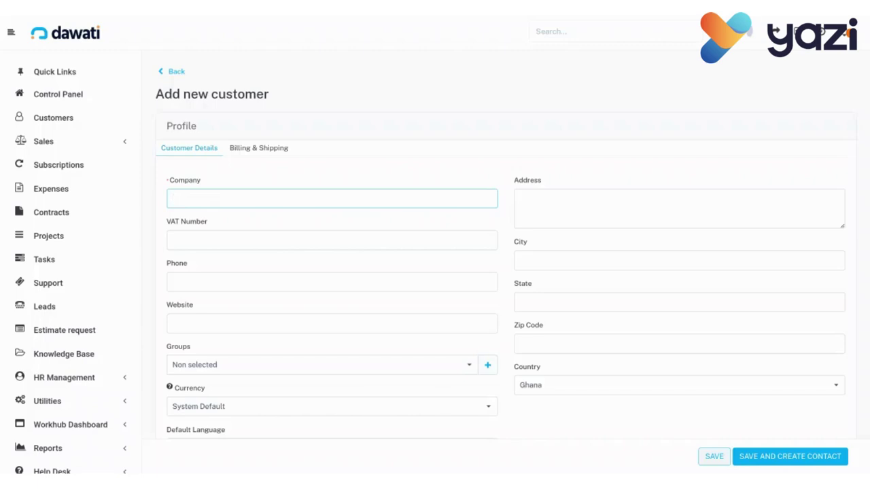
Enter GCTU as the company name, followed by the company's VAT number.
text(GCTU)
click(331, 240)
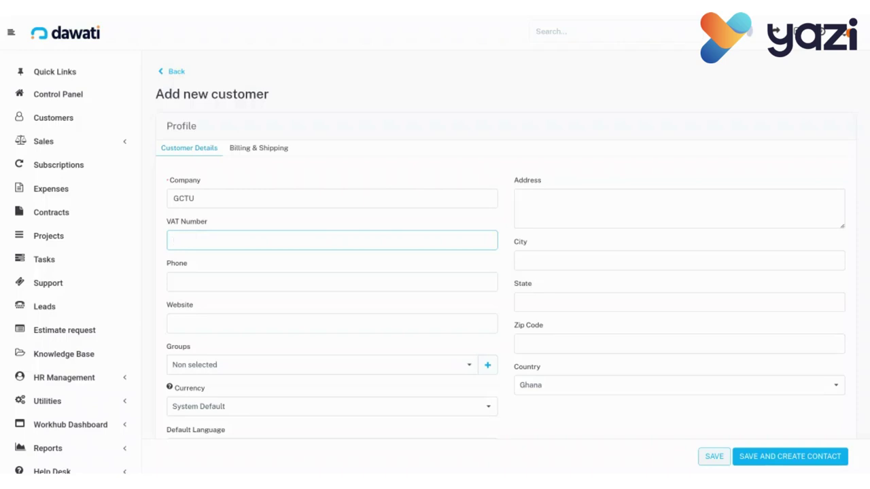
text(VATGCTU123)
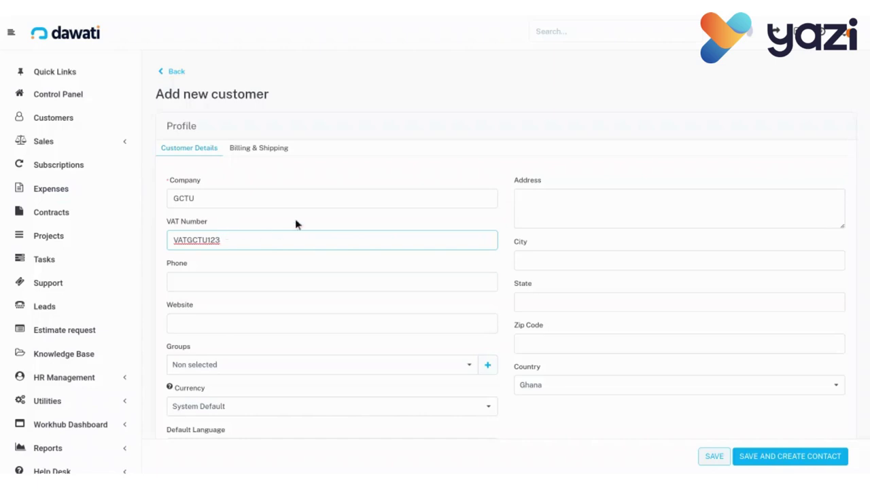
Fill in the street address, phone number, city Accra, website gctu.com and zip 0233.
click(528, 202)
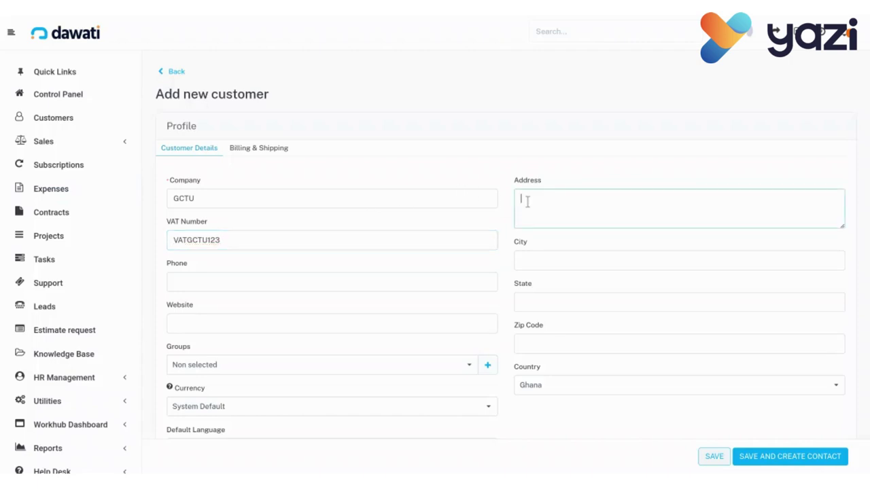
text(PMB200 Tesano)
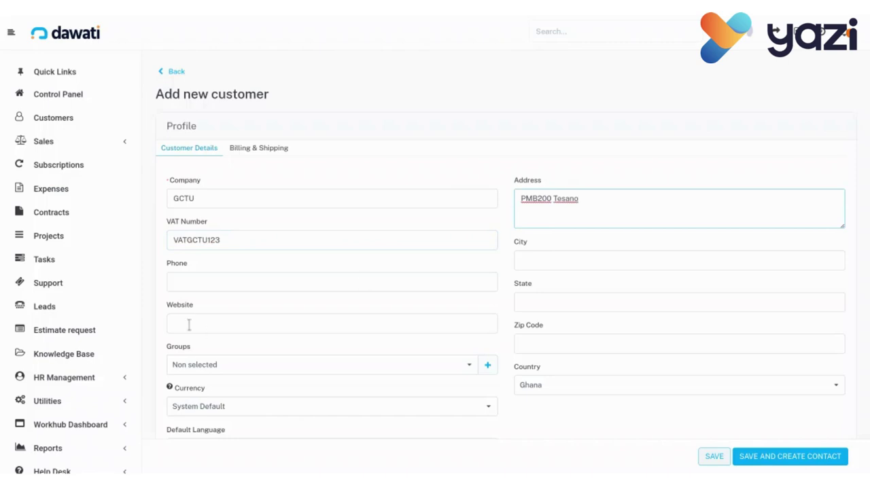
click(218, 283)
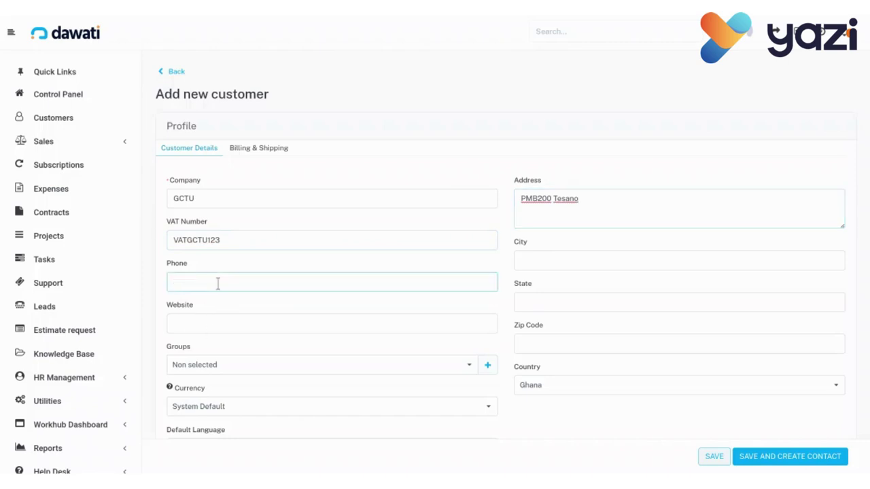
text(1234567890)
click(552, 261)
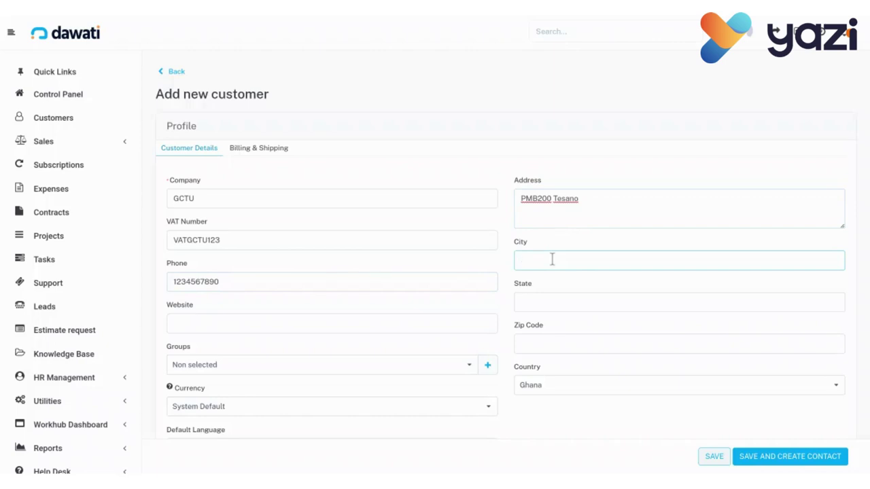
text(Accra)
click(200, 327)
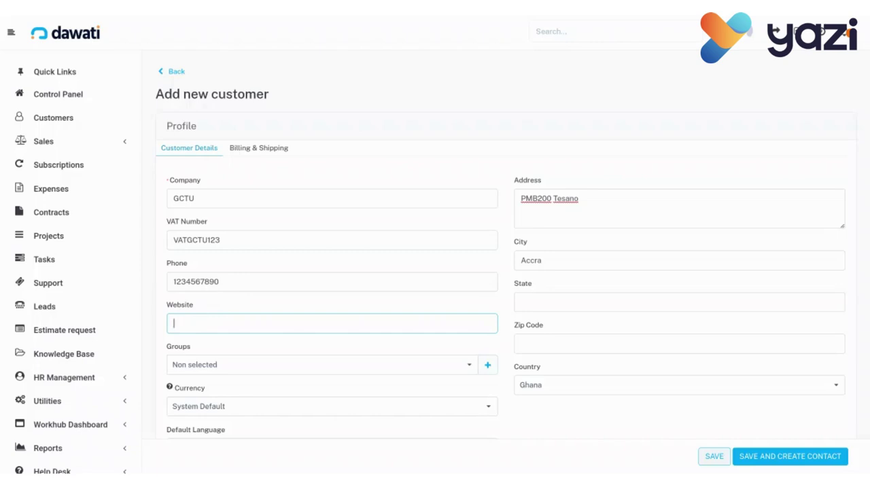
text(gctu.com)
click(556, 341)
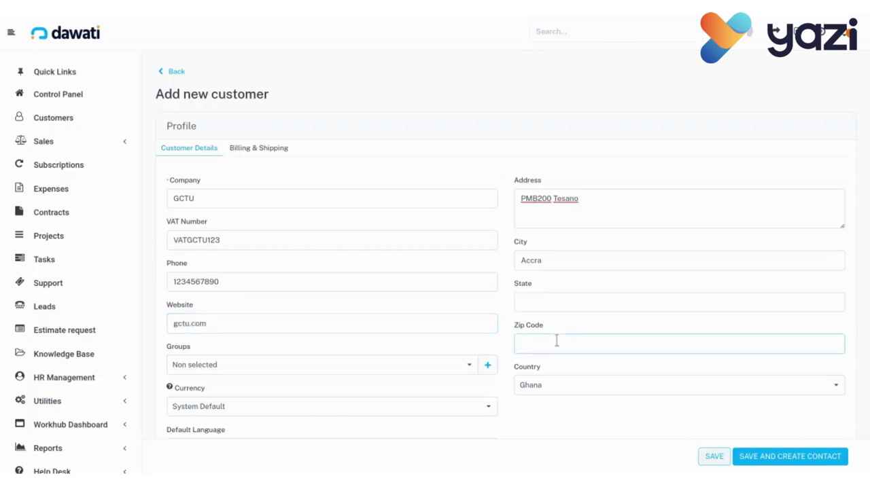
text(0233)
Put the customer in the Education group.
click(470, 368)
scroll(413, 385, down, 1)
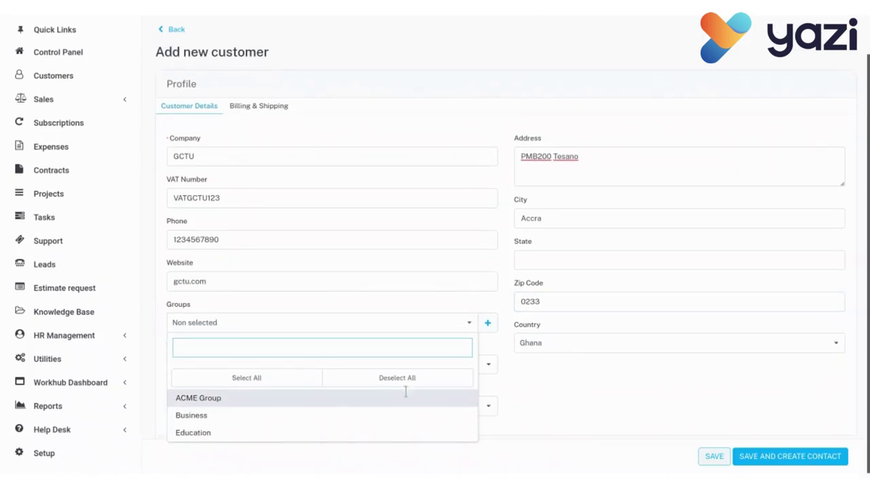
click(213, 440)
click(514, 441)
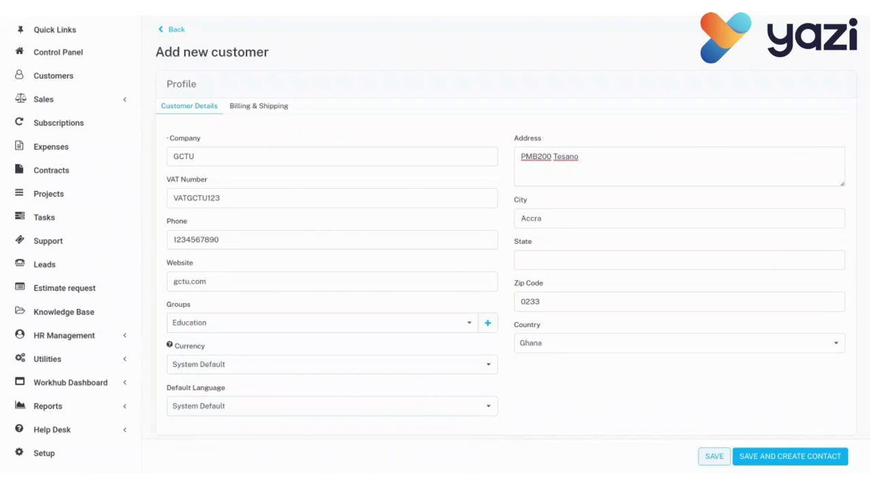
Set the customer's currency to GHS and default language to English.
click(491, 368)
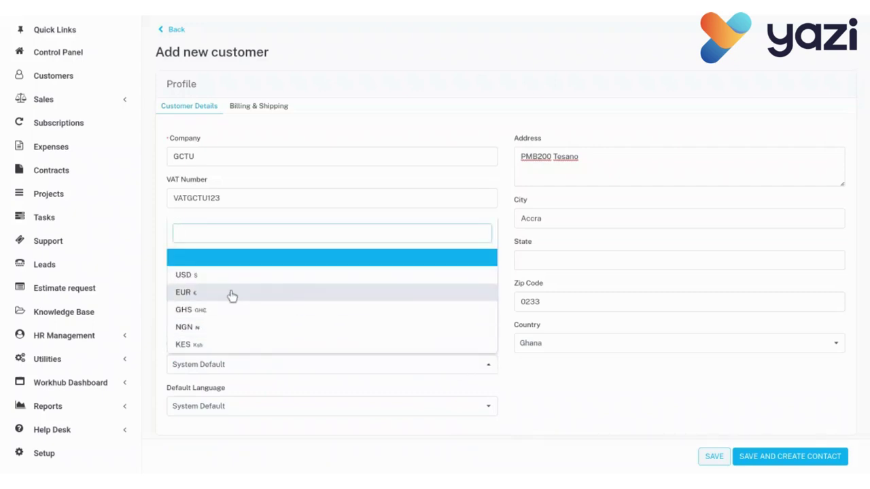
click(201, 316)
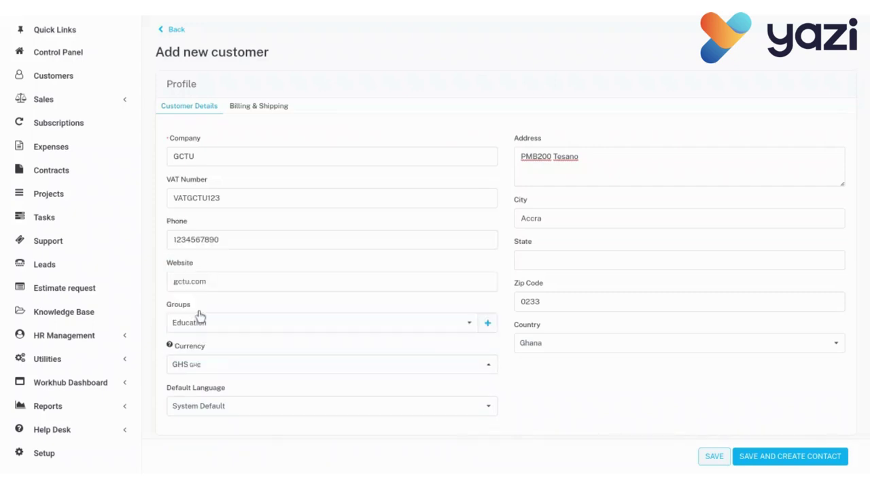
click(264, 406)
click(200, 163)
On Billing & Shipping, enter the billing street, city Accra, zip 0233 and country Ghana.
click(262, 112)
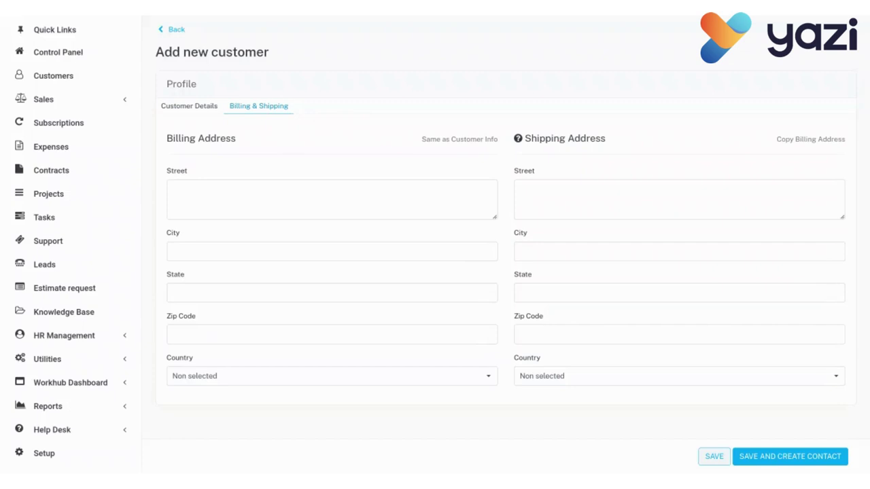
click(189, 195)
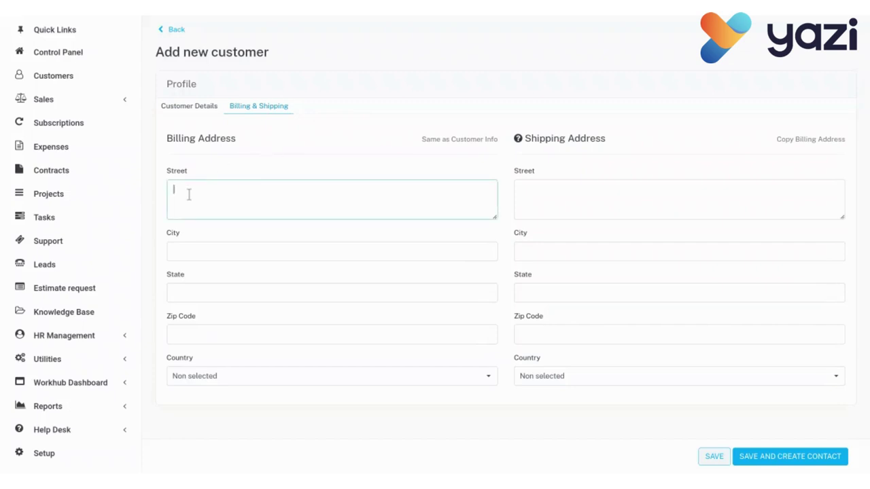
text(Tesano)
click(181, 250)
text(Accra)
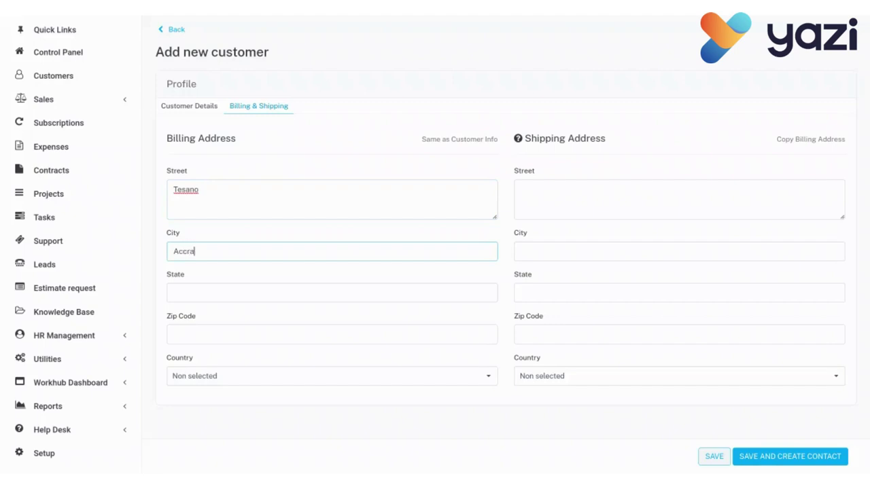
click(189, 336)
text(0233)
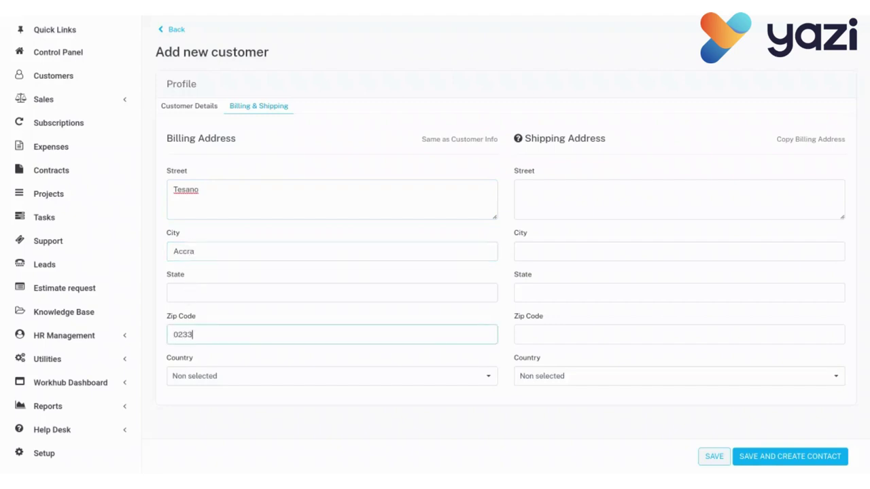
click(216, 378)
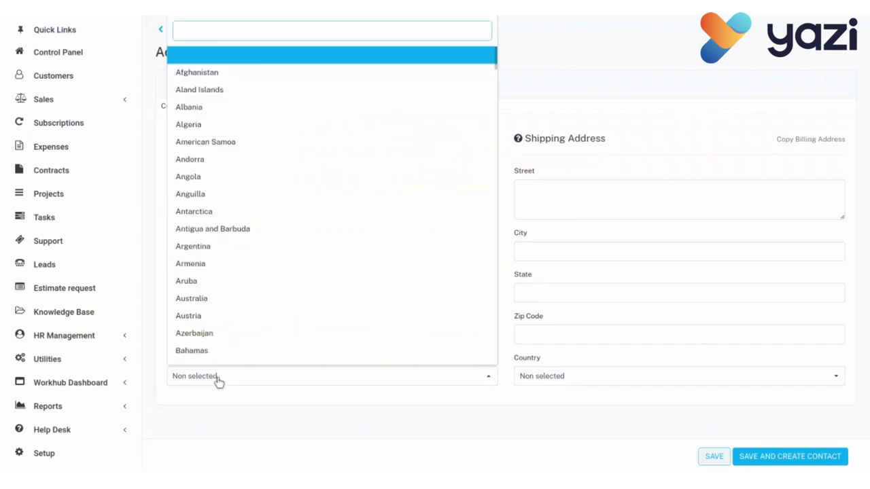
text(ghan)
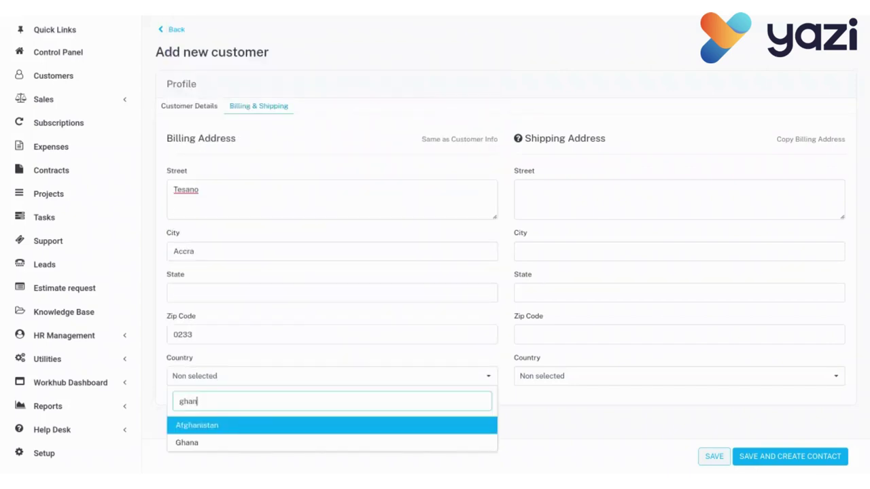
click(204, 446)
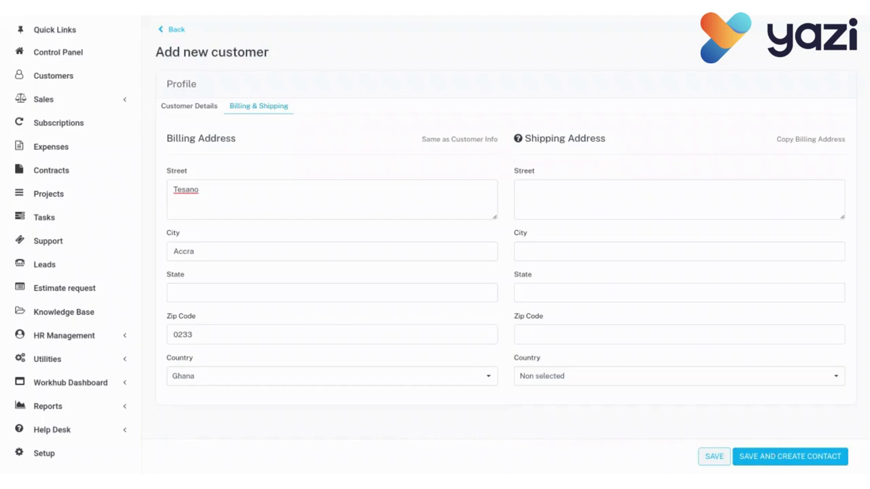
Save the GCTU customer and bring up a blank contact form for it.
click(790, 456)
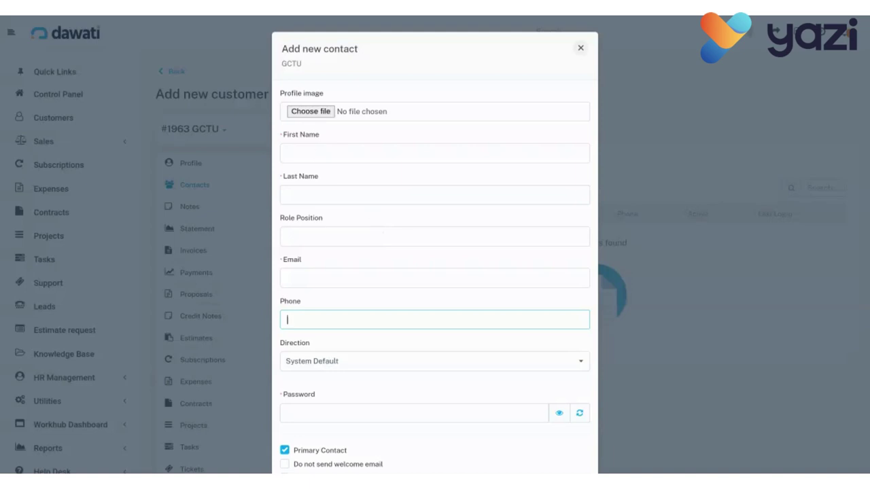
Enter the contact's first and last name with role position Dean.
click(311, 155)
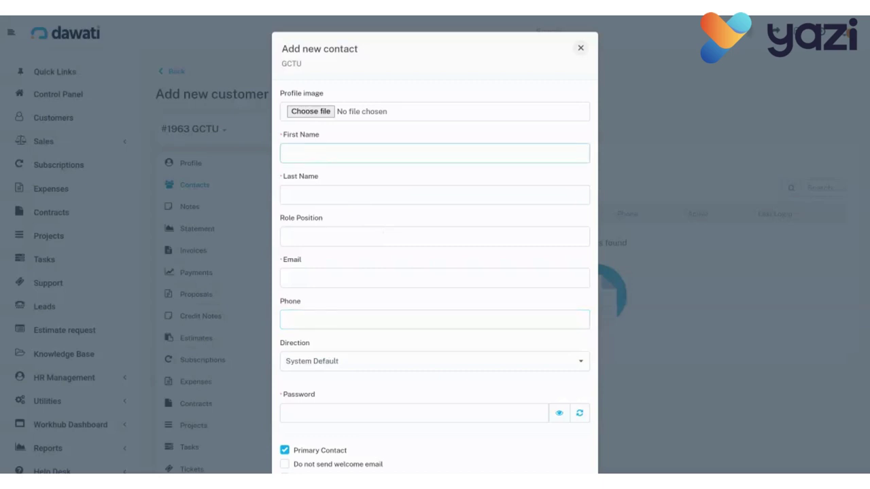
click(302, 202)
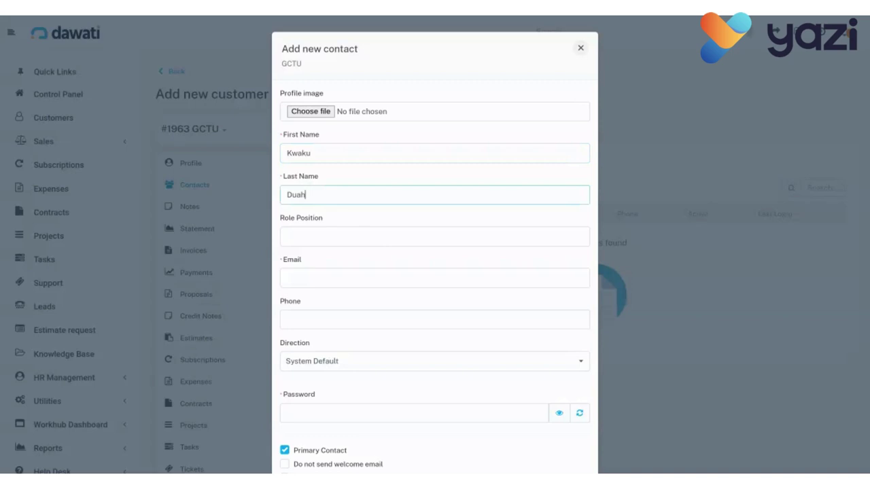
click(311, 236)
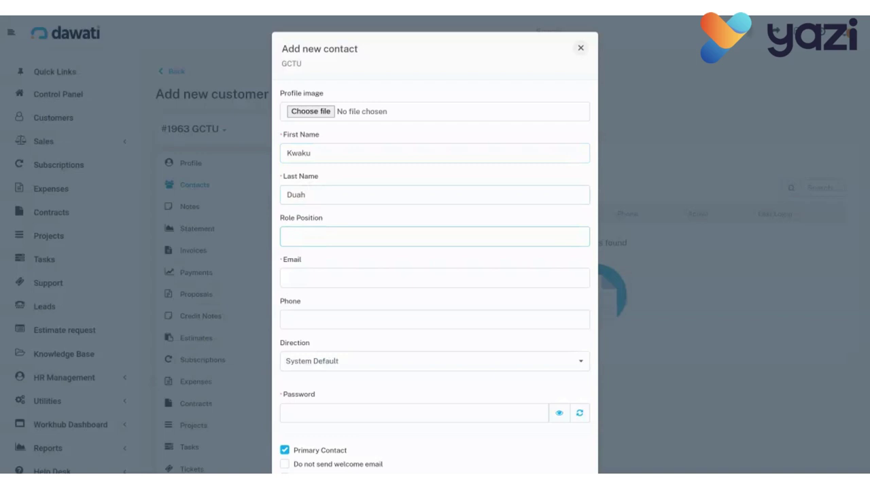
text(Dean)
Add the contact's e-mail address and phone number.
click(308, 279)
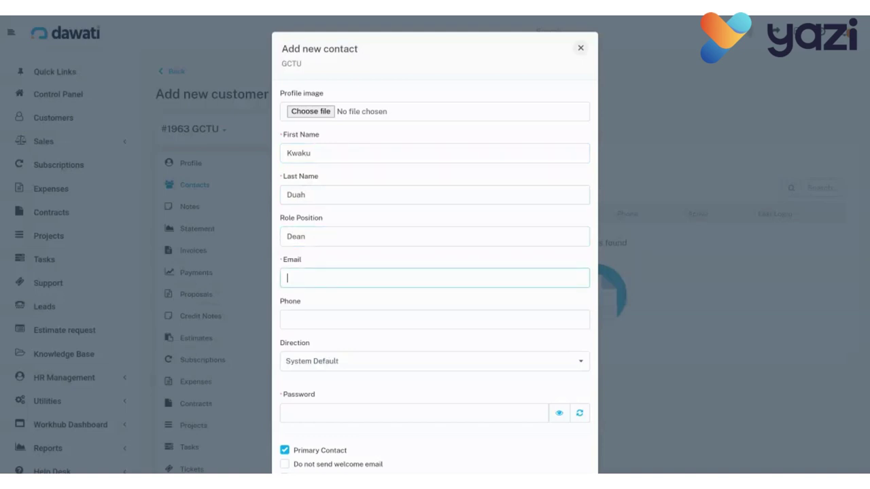
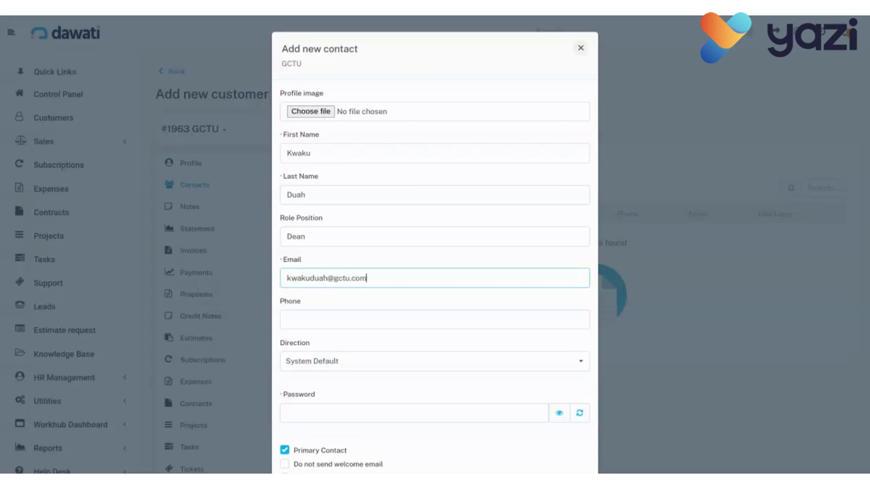
click(321, 319)
text(1234567890)
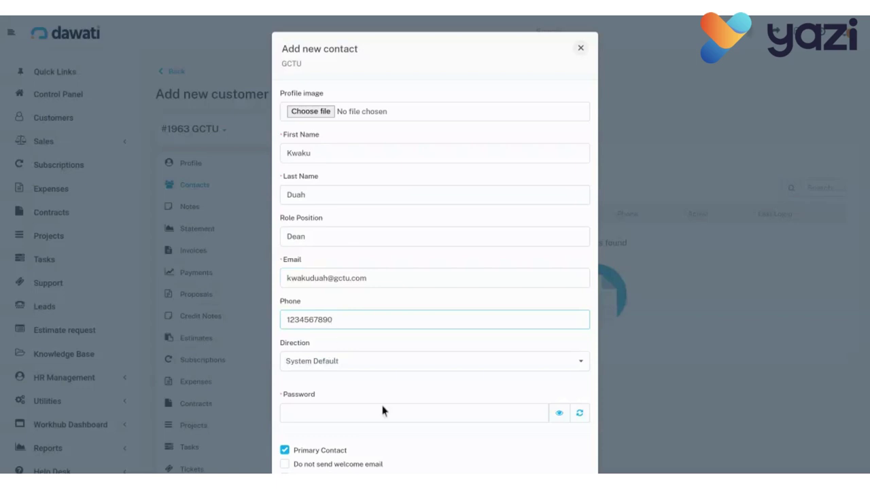
scroll(382, 410, down, 1)
Enter a login password for the contact.
click(355, 380)
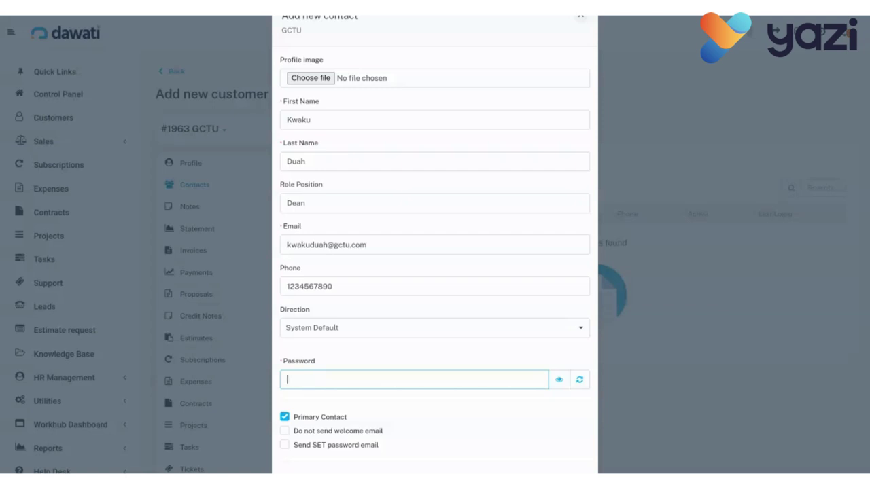
text(123456789012345)
Tick 'Send SET password email' at the bottom of the contact form.
scroll(418, 440, down, 1)
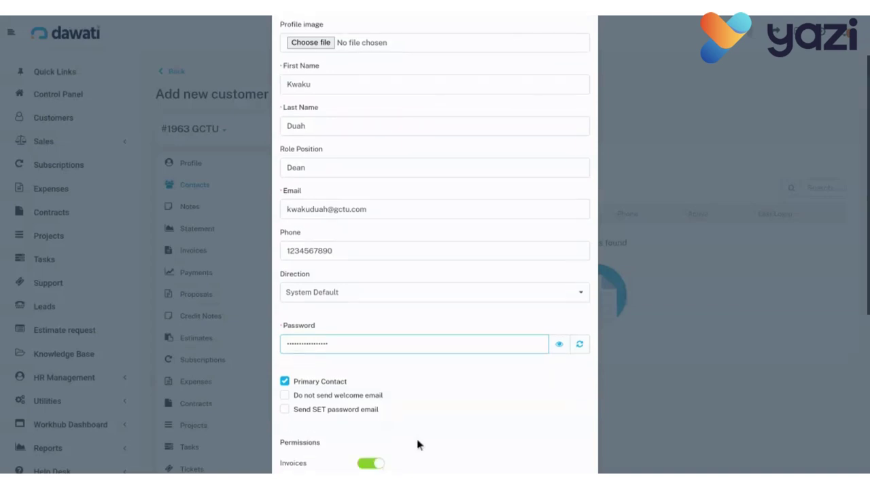
scroll(416, 439, down, 1)
scroll(417, 439, down, 1)
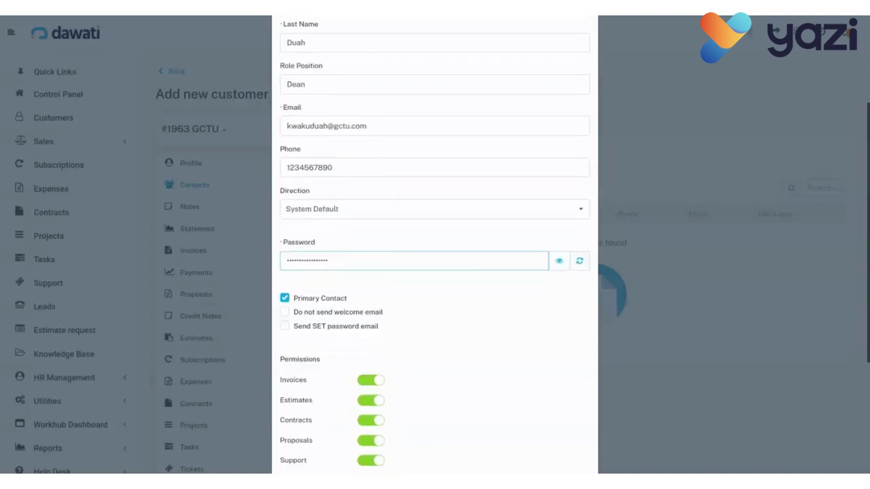
scroll(435, 272, down, 4)
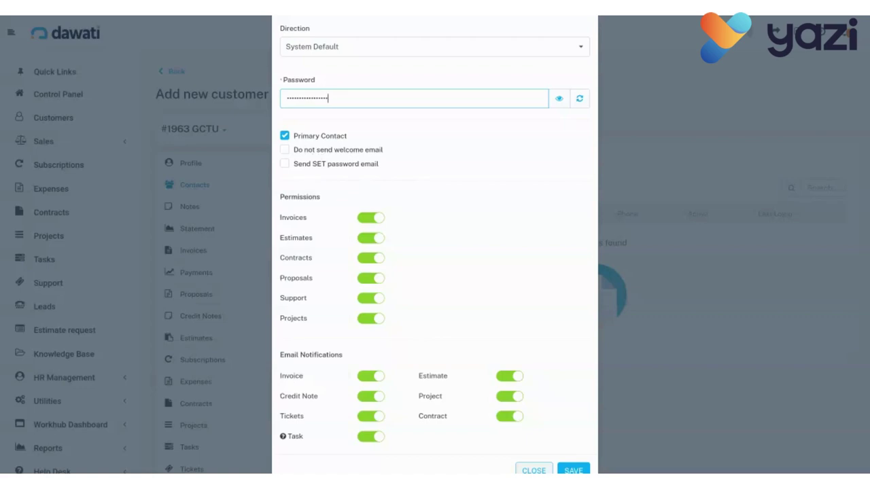
click(285, 165)
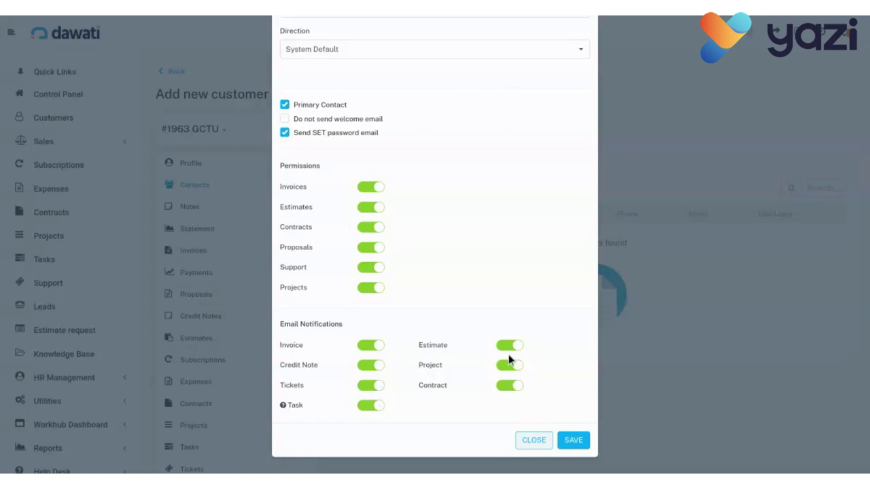
Save the contact so it lists as GCTU's active Dean.
scroll(510, 391, up, 1)
scroll(510, 392, up, 5)
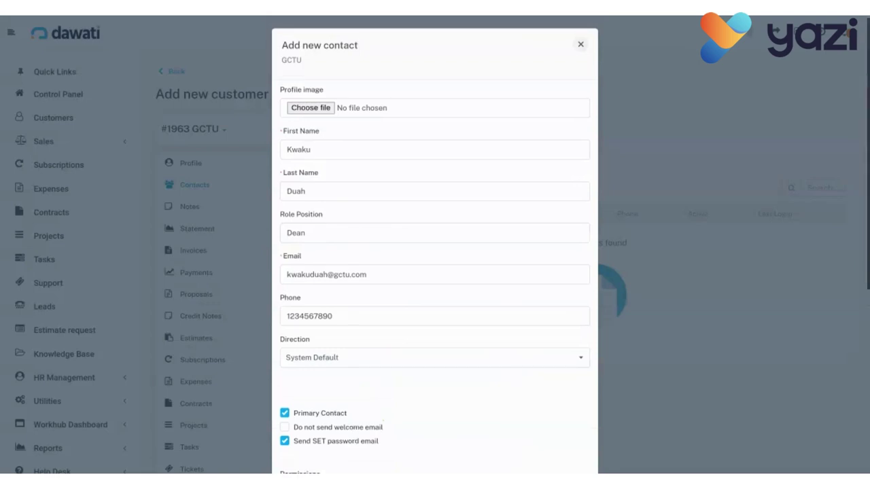
scroll(435, 272, down, 5)
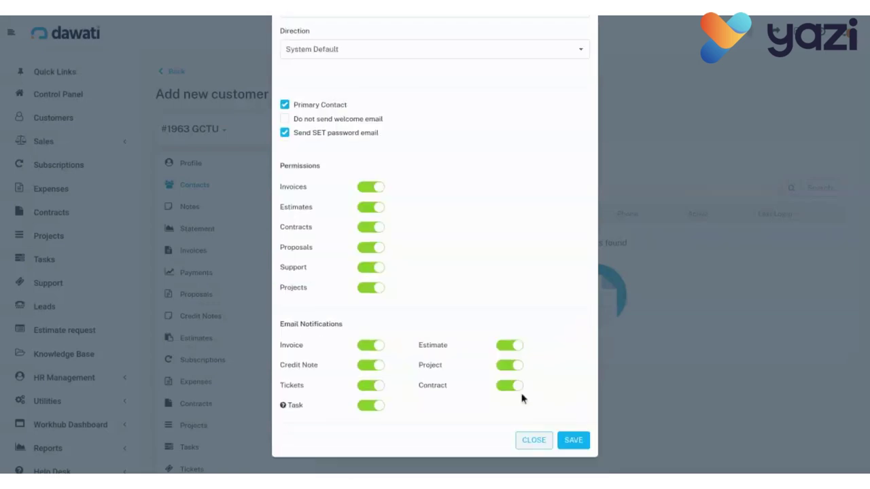
click(573, 441)
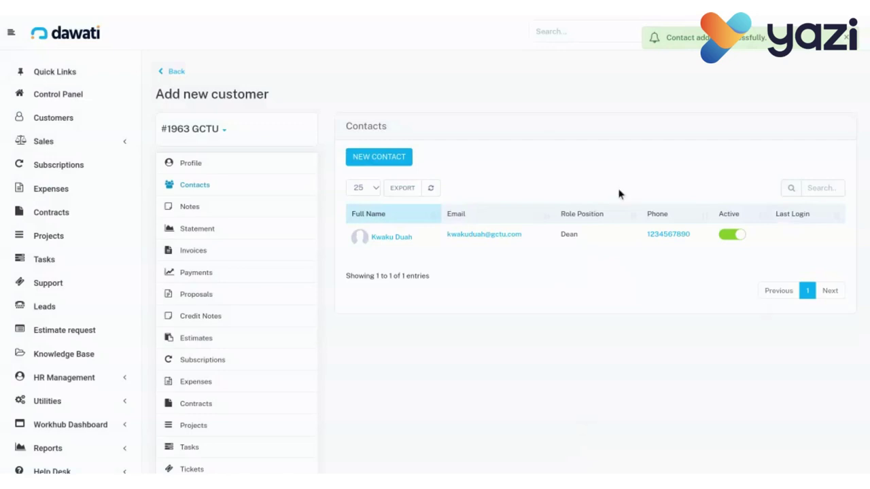
mouse_move(392, 264)
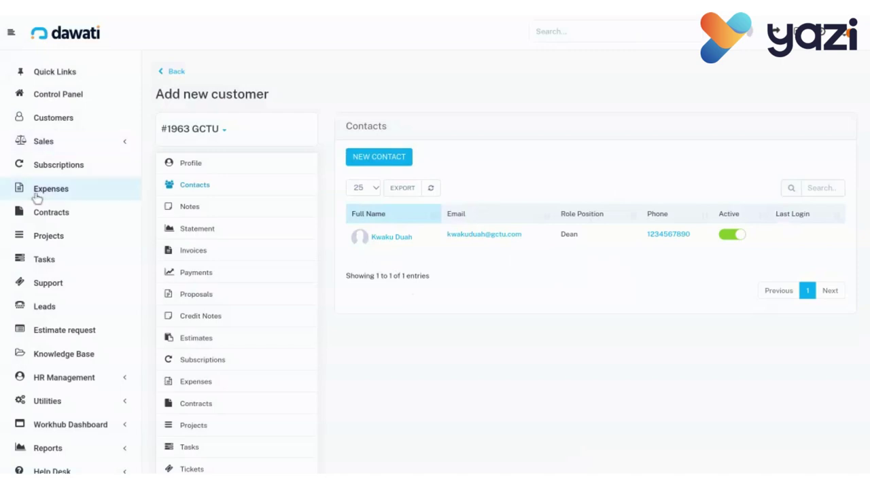
Show the Customers list at page 29 and find the GCTU row in the Education group.
click(53, 126)
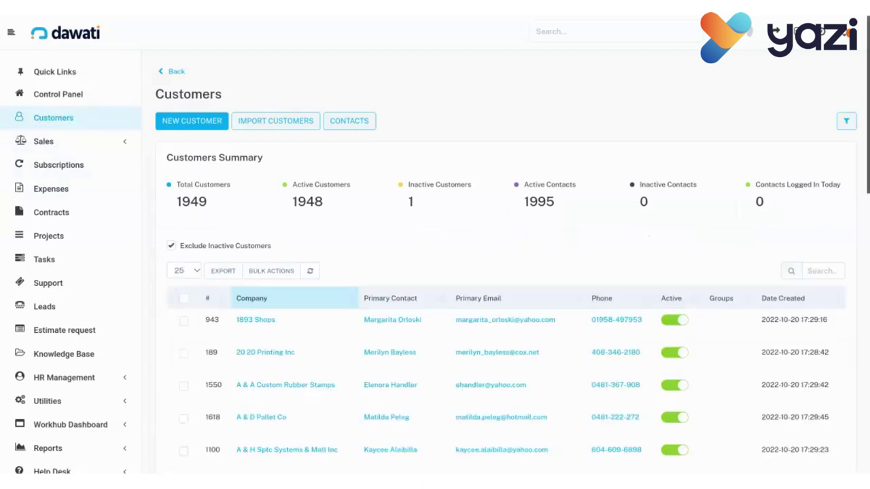
mouse_move(383, 352)
scroll(383, 352, down, 10)
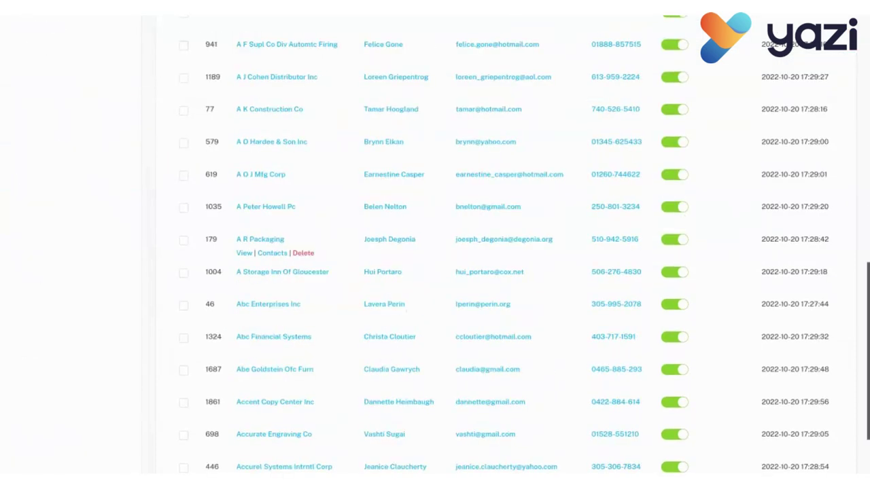
scroll(383, 352, down, 3)
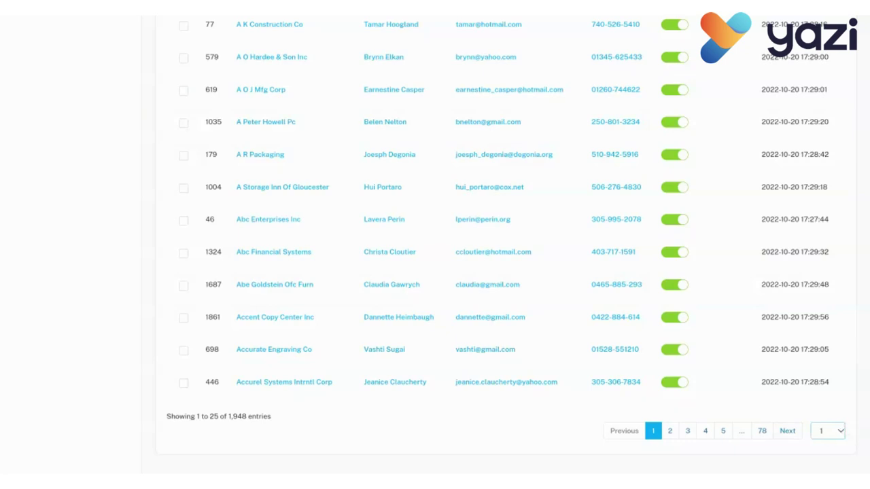
text(29)
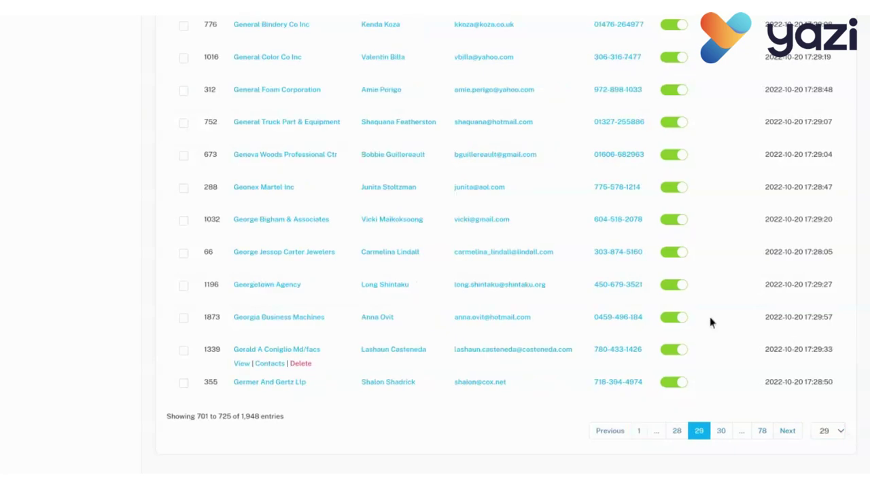
scroll(327, 192, up, 5)
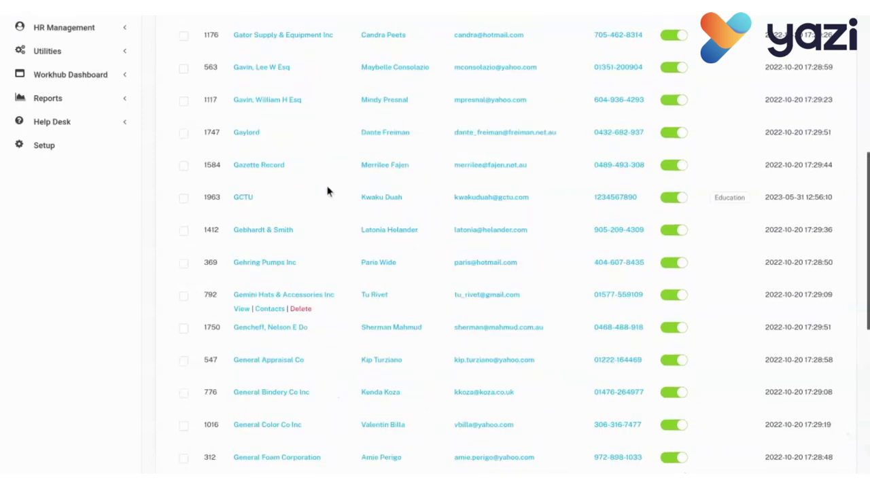
scroll(327, 192, up, 2)
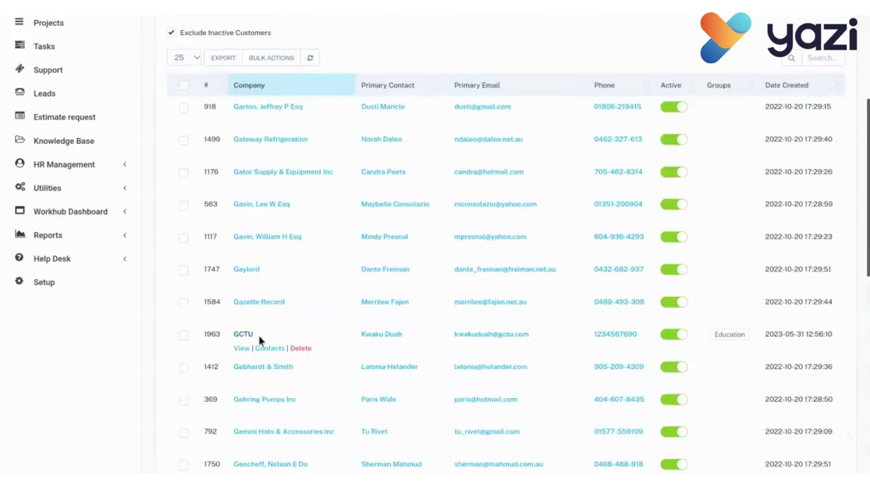